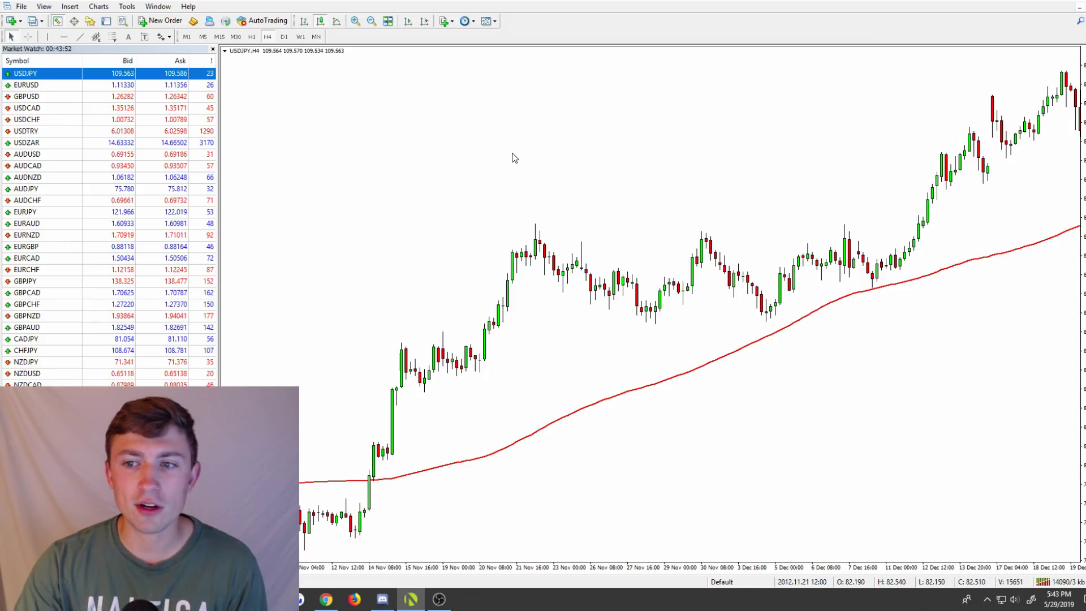
double_click(669, 380)
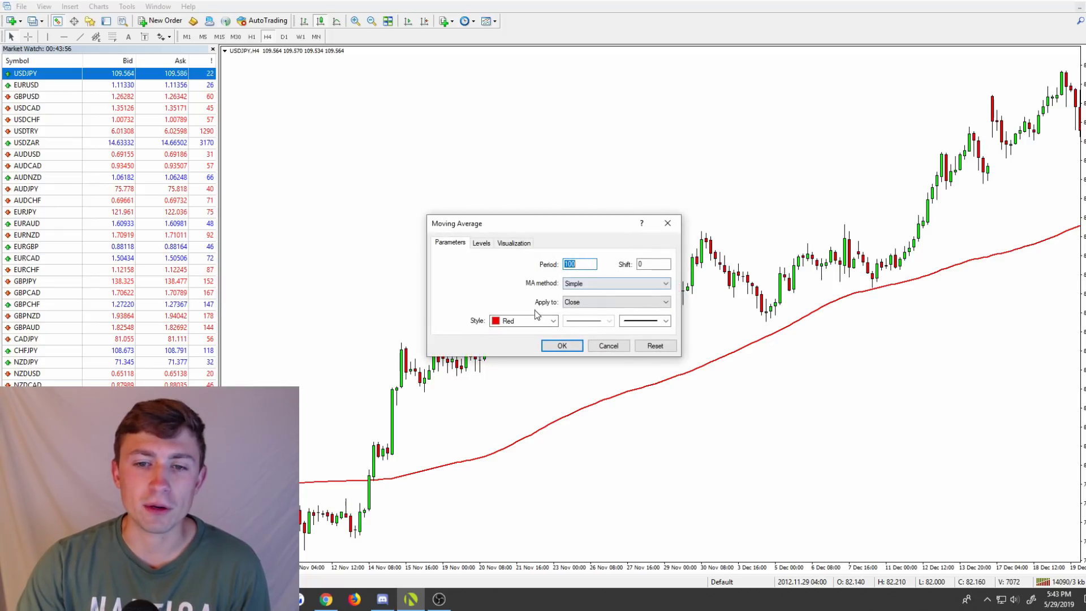
click(667, 223)
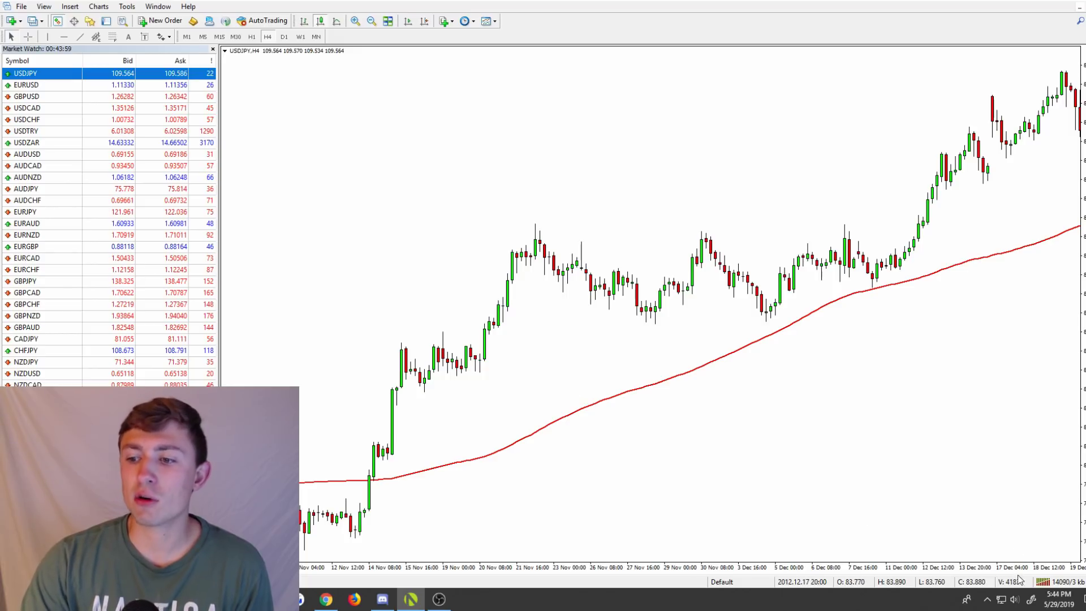
key(super+w)
Launch Windows Ink Screen Sketch and set the ballpoint pen to blue
click(966, 393)
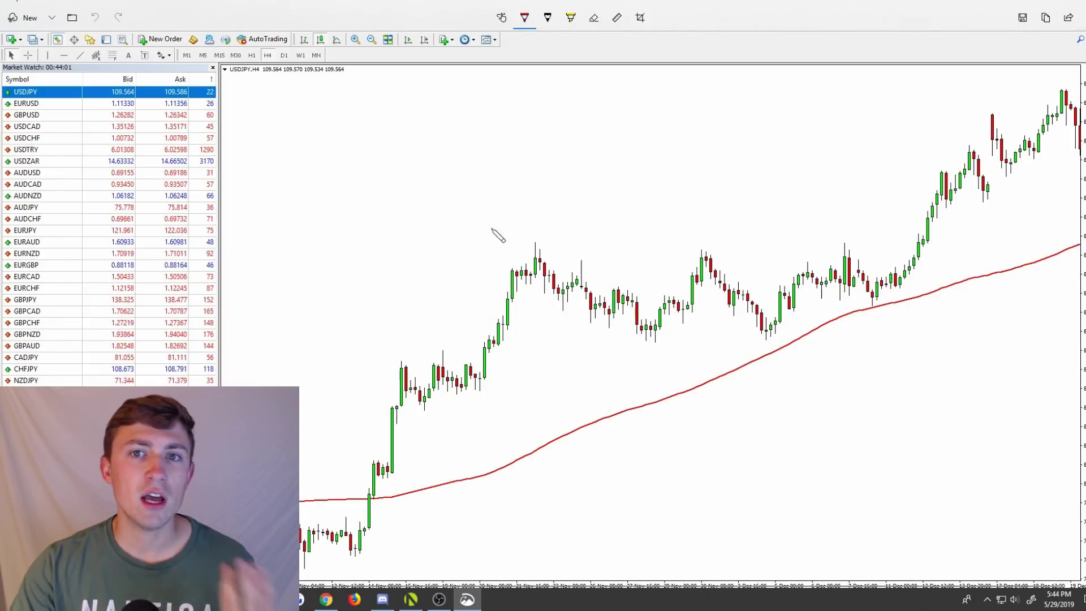
click(524, 18)
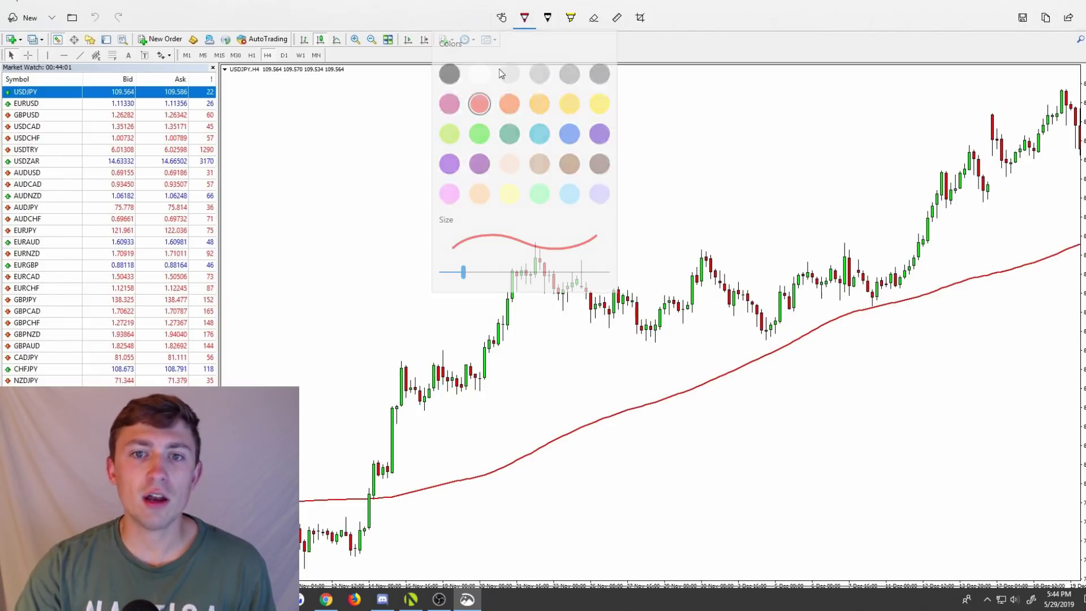
click(569, 130)
Draw an upward arrow above the rising candles and undo the extra arrow below the moving average
mouse_move(374, 270)
mouse_down()
mouse_move(621, 152)
mouse_move(724, 139)
mouse_move(674, 173)
mouse_up()
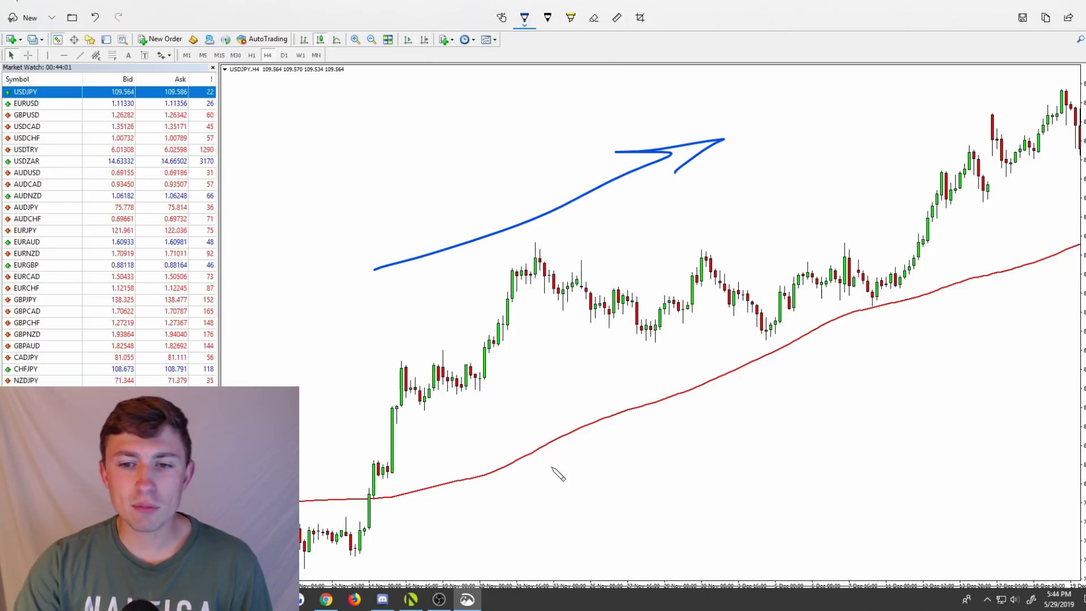
mouse_move(476, 499)
mouse_down()
mouse_move(603, 446)
mouse_move(611, 454)
mouse_up()
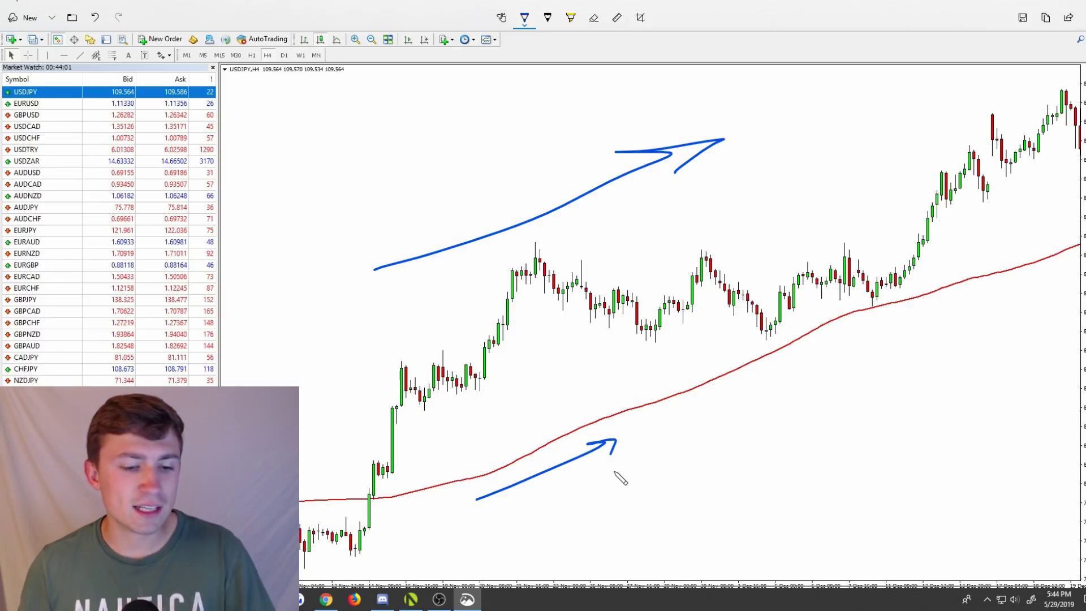
key(ctrl+z)
key(ctrl+z)
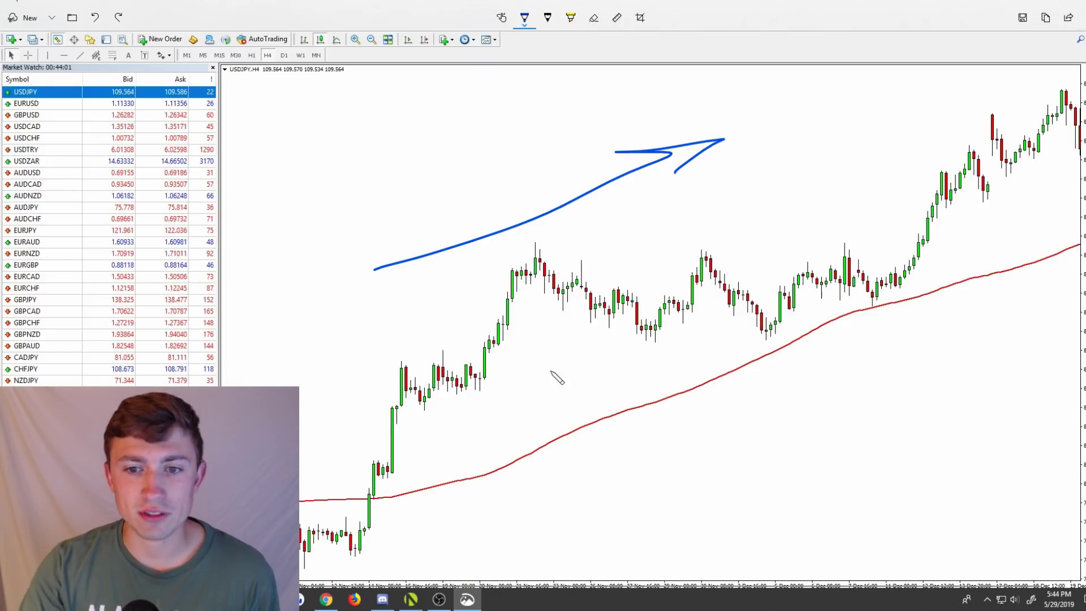
Draw blue arrows along the first swing and the later rally, circle the MA touch, add an arrow to it, then close
mouse_move(408, 475)
mouse_down()
mouse_move(562, 324)
mouse_move(566, 348)
mouse_move(720, 350)
mouse_move(706, 355)
mouse_up()
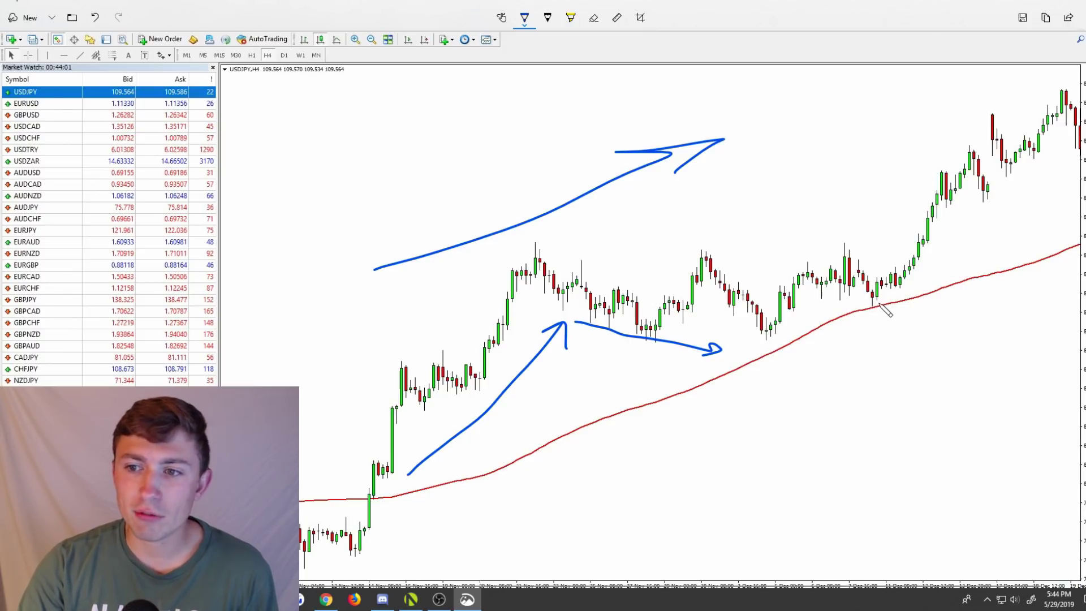
mouse_move(879, 301)
mouse_down()
mouse_move(865, 308)
mouse_move(884, 319)
mouse_up()
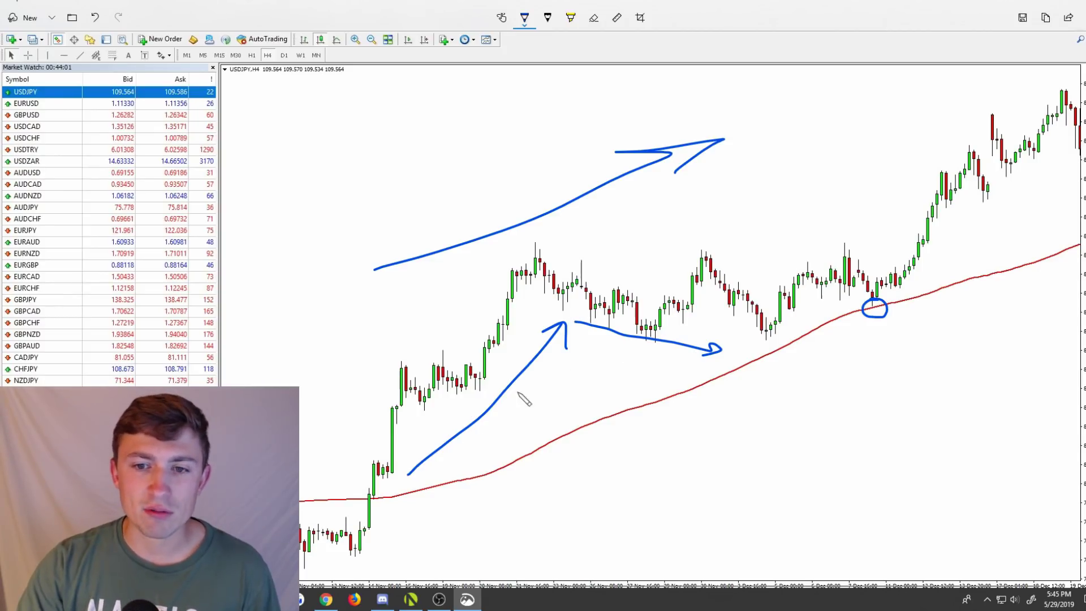
mouse_move(912, 291)
mouse_down()
mouse_move(987, 190)
mouse_move(1014, 173)
mouse_up()
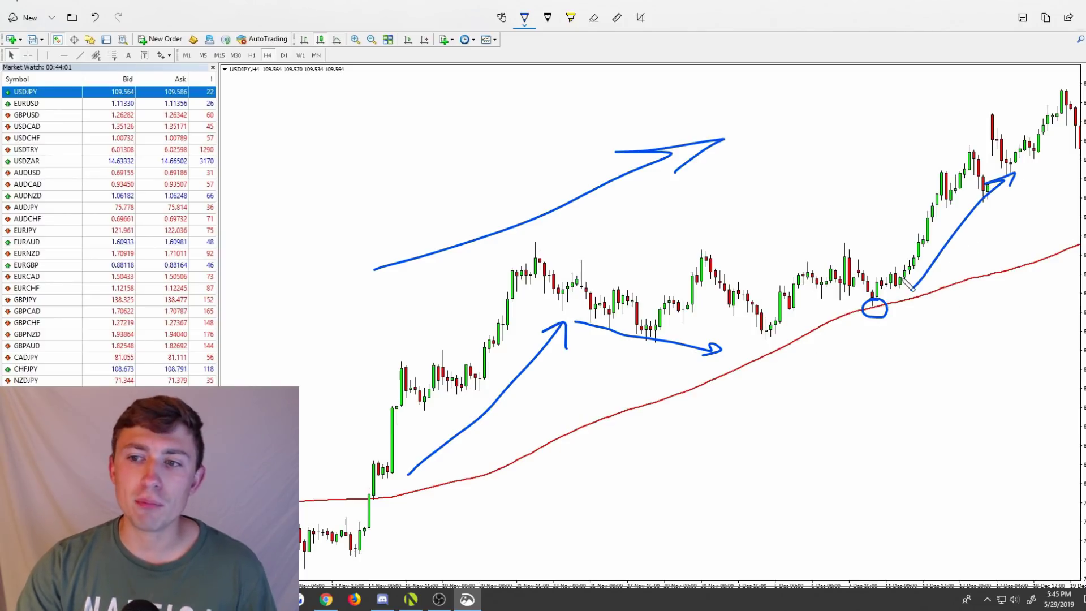
mouse_move(859, 368)
mouse_down()
mouse_move(871, 321)
mouse_move(883, 330)
mouse_up()
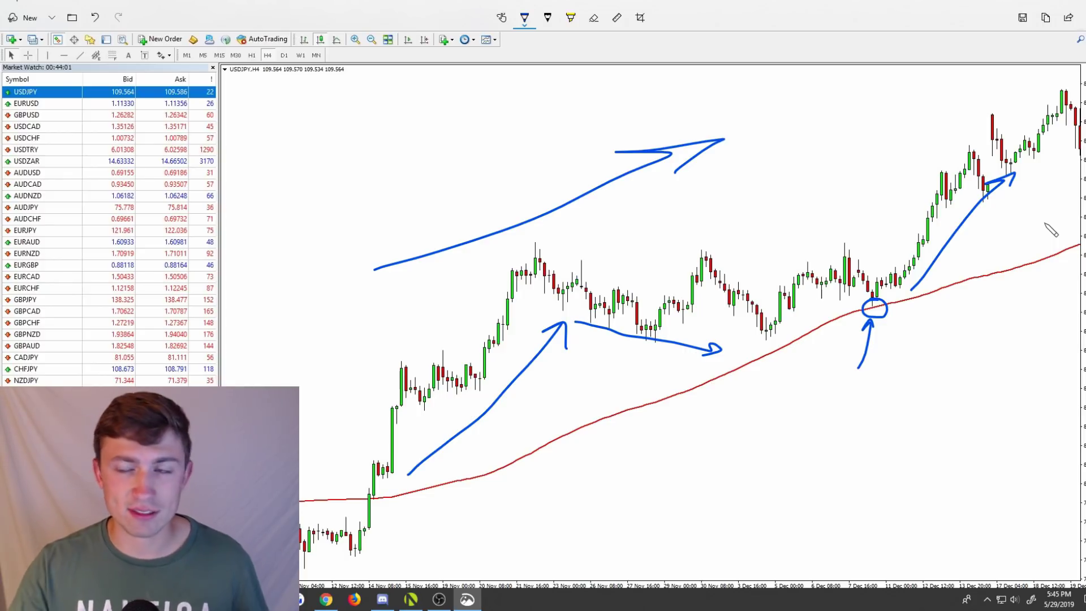
key(alt+F4)
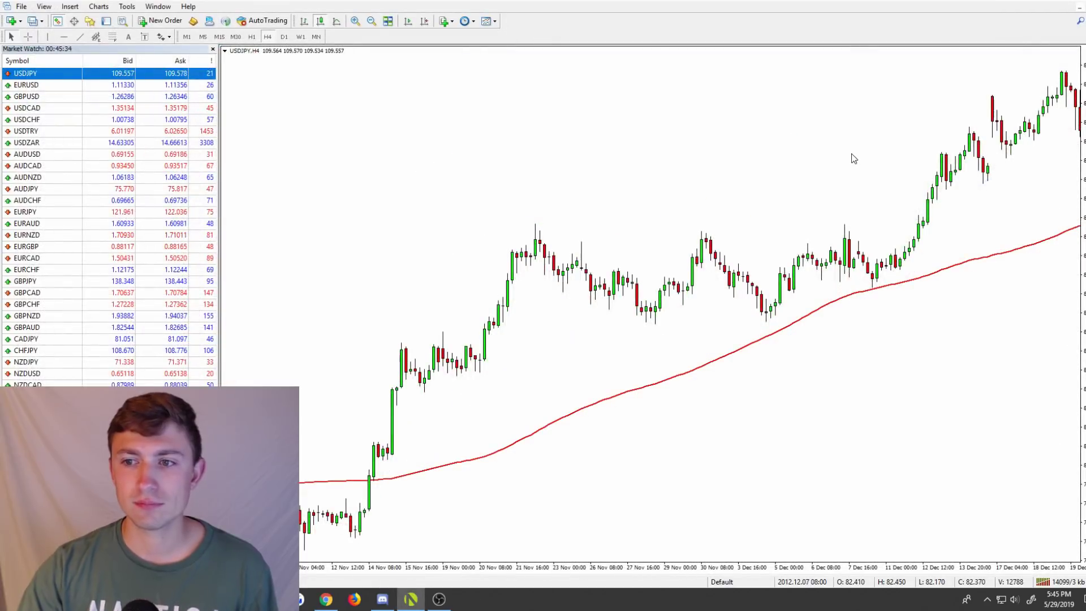
Scroll forward to late January 2013, measure the upward swing with the crosshair, and zoom in
drag(853, 157, 536, 187)
click(27, 36)
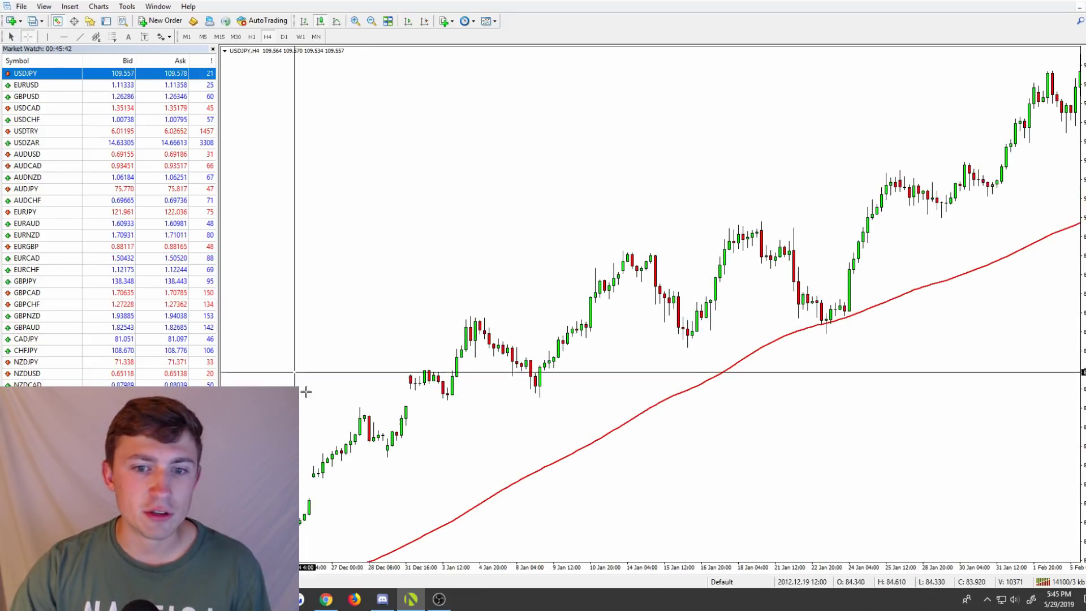
drag(300, 512, 746, 237)
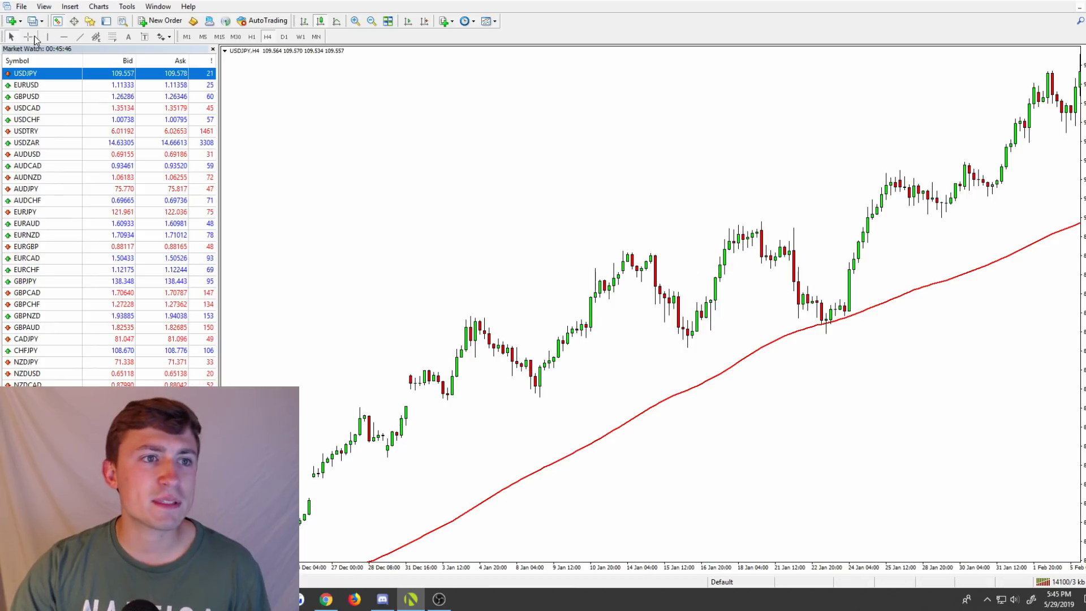
click(32, 37)
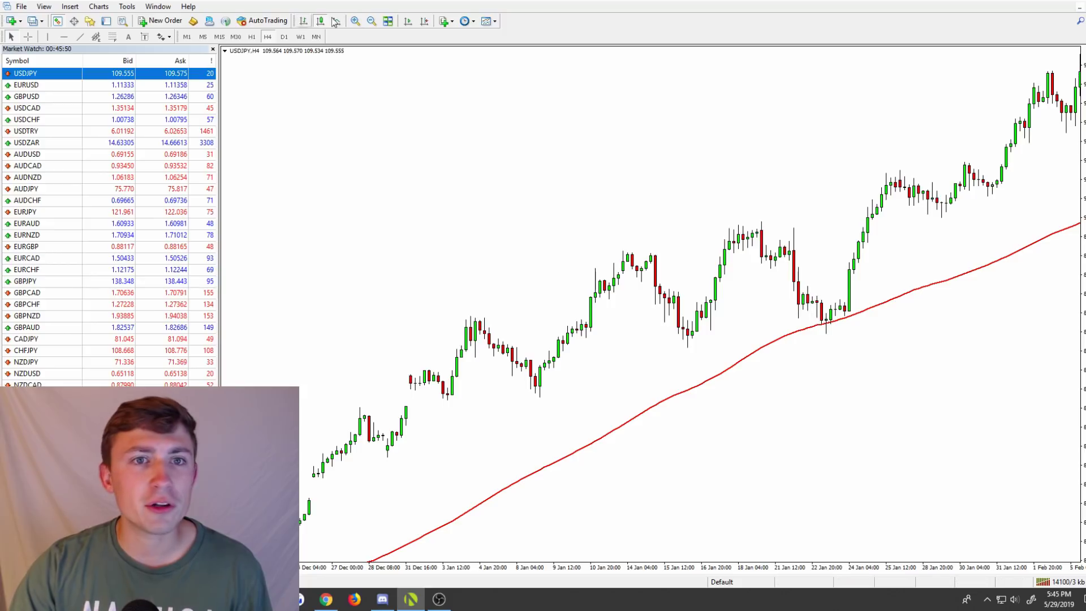
click(355, 21)
Bring the earlier January candles into view and place a black horizontal line at the January lows
scroll(739, 203, up, 5)
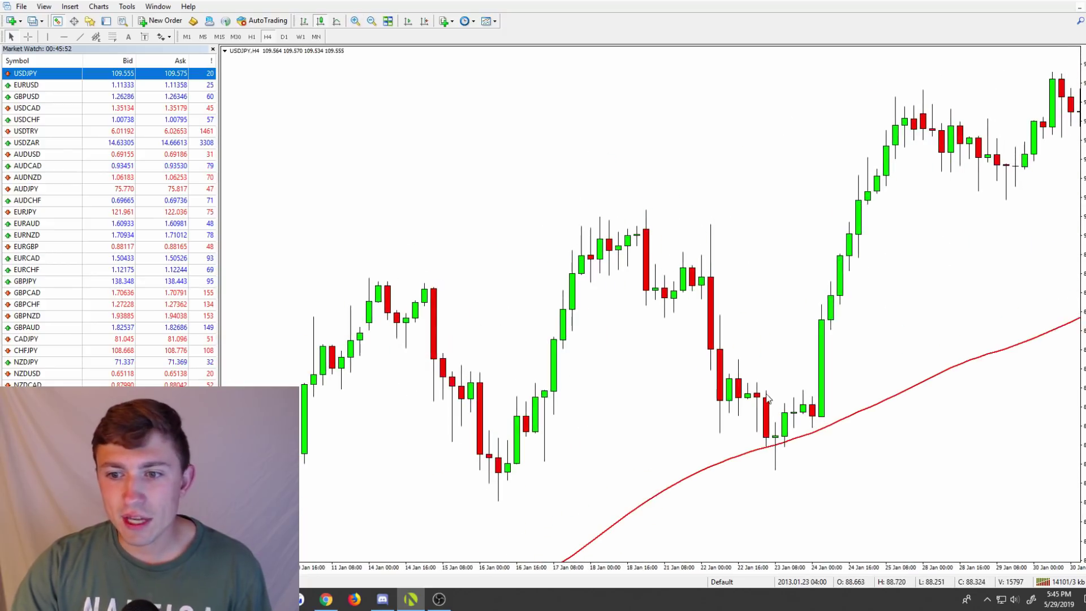
drag(767, 397, 833, 400)
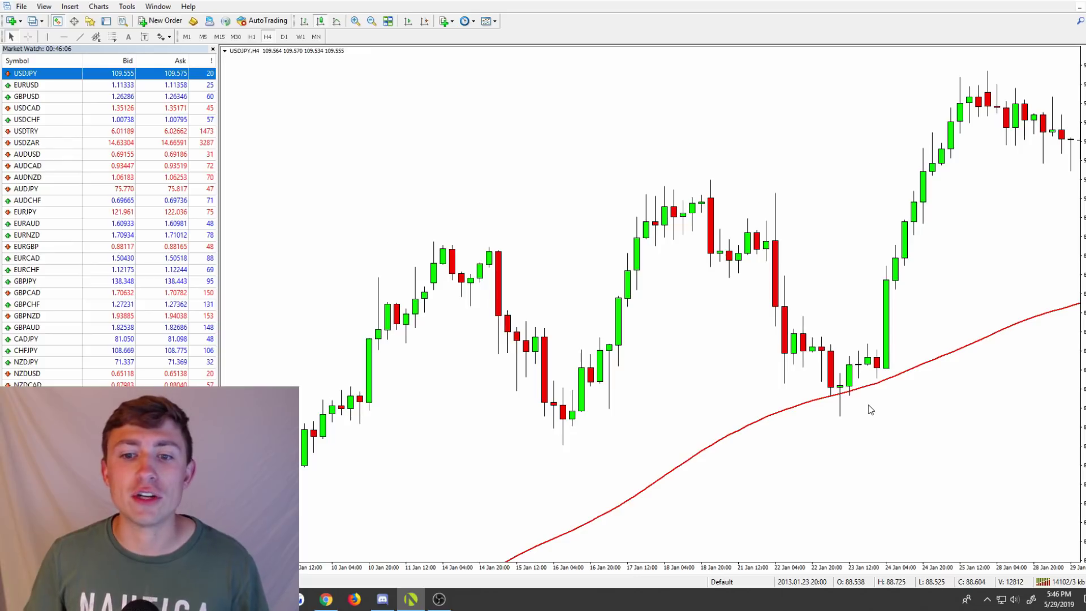
click(64, 36)
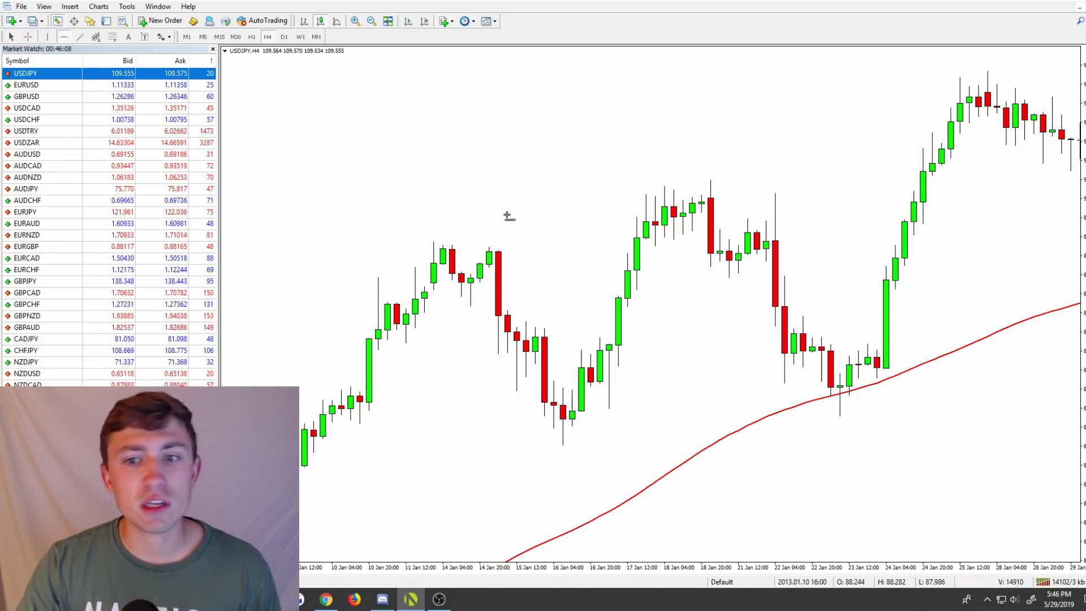
drag(713, 408, 714, 413)
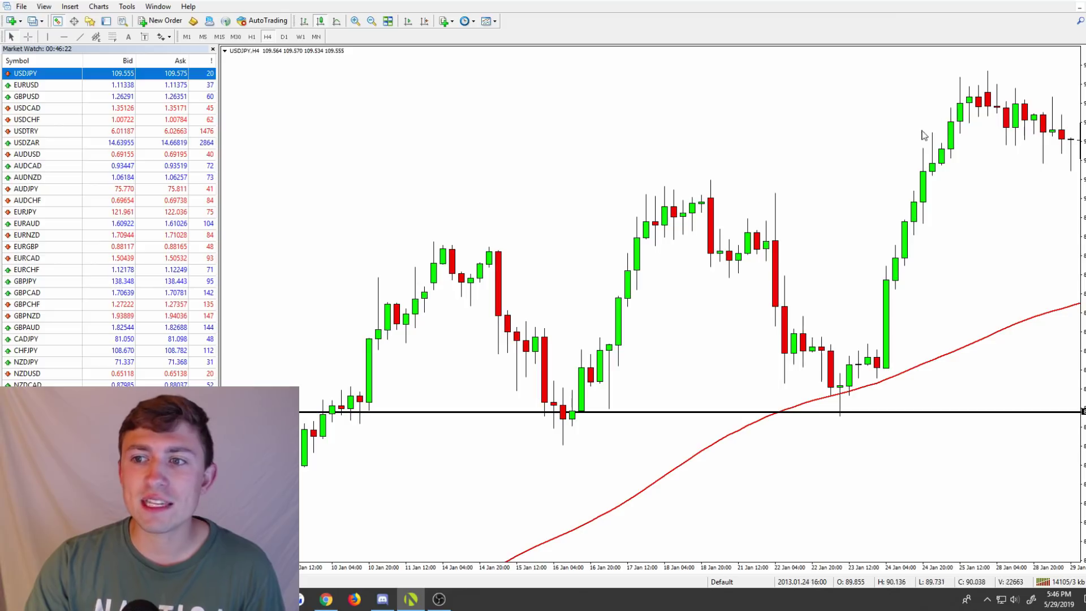
Scroll ahead and zoom out twice to show late April to mid-July 2013
drag(871, 212, 848, 209)
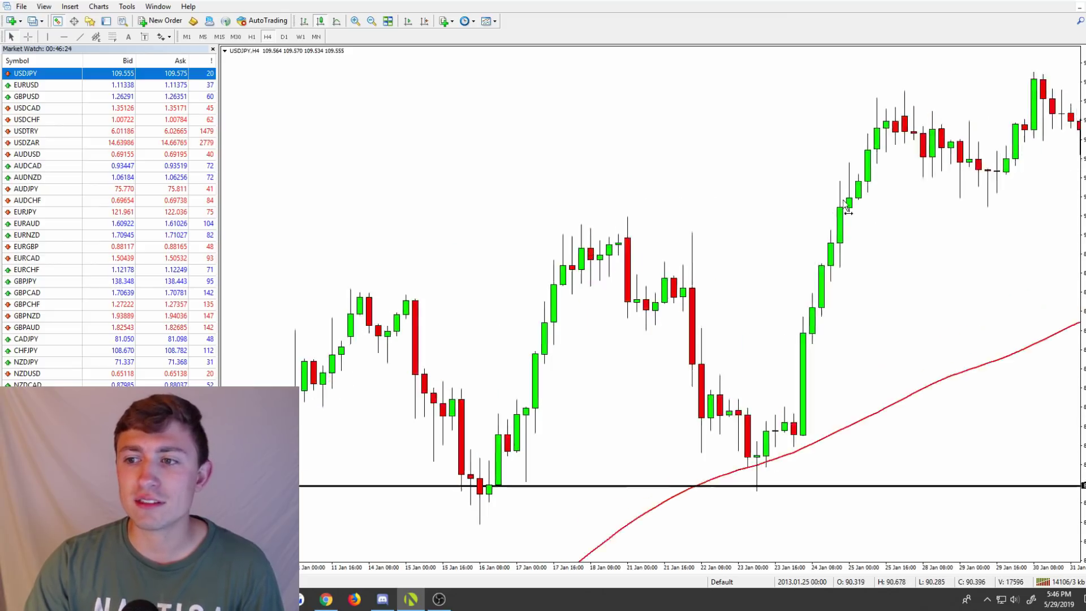
scroll(847, 209, down, 10)
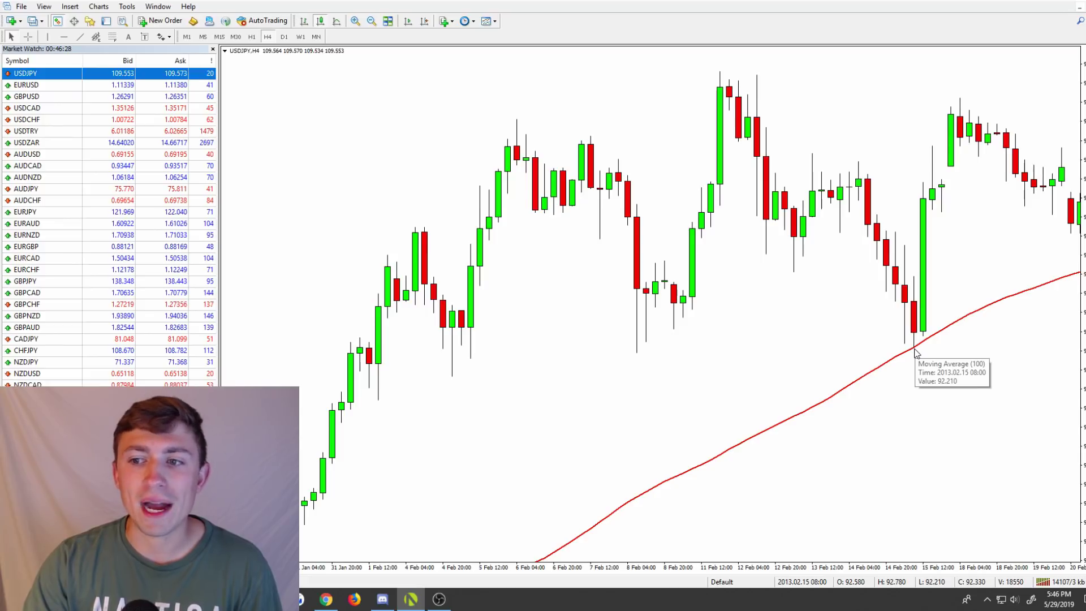
mouse_move(914, 353)
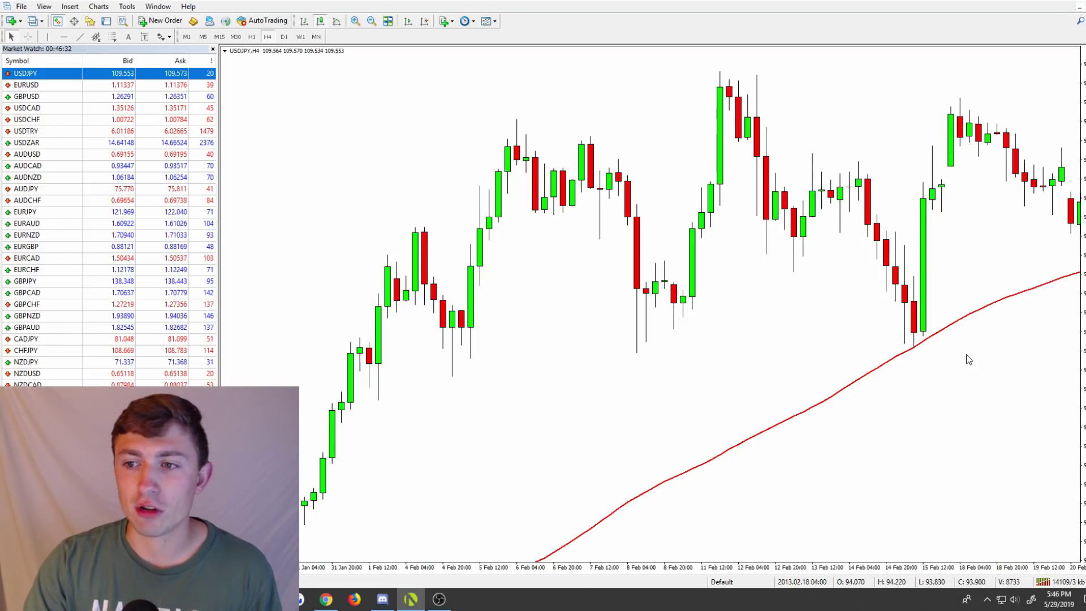
scroll(939, 342, down, 1)
click(371, 21)
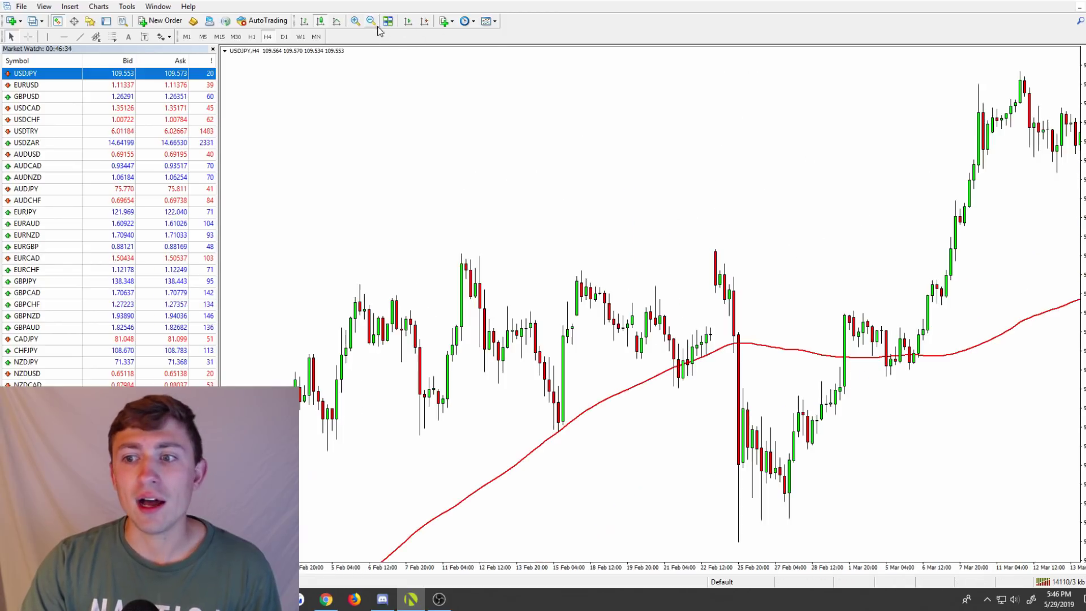
scroll(690, 245, down, 3)
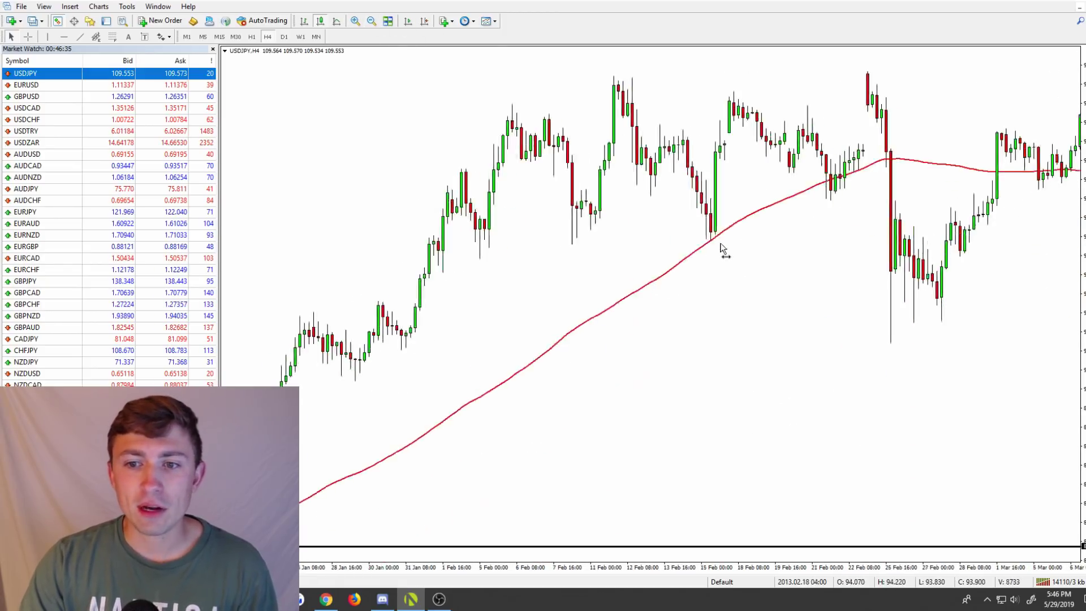
click(371, 21)
scroll(842, 235, down, 2)
Scroll the chart to show the late-May 2013 peak, the drop below the red average and the July recovery
scroll(645, 281, up, 3)
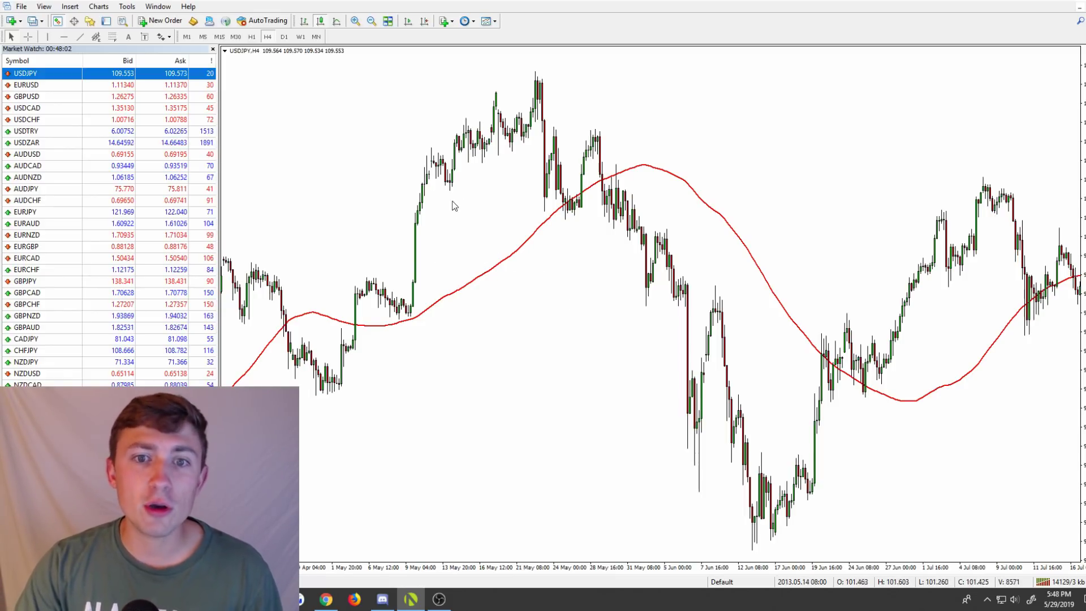
click(28, 36)
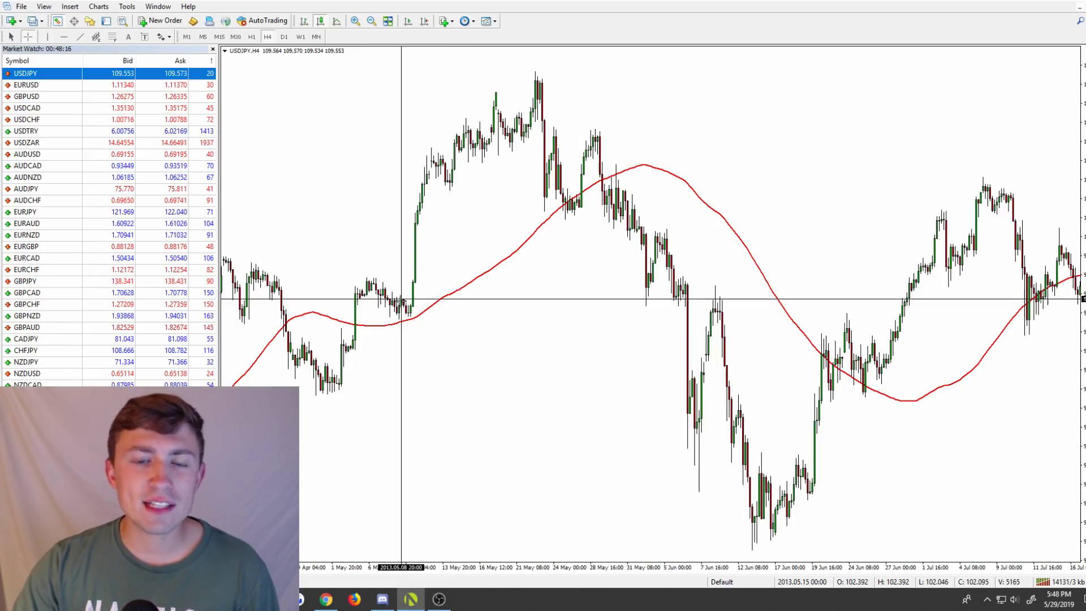
mouse_move(502, 123)
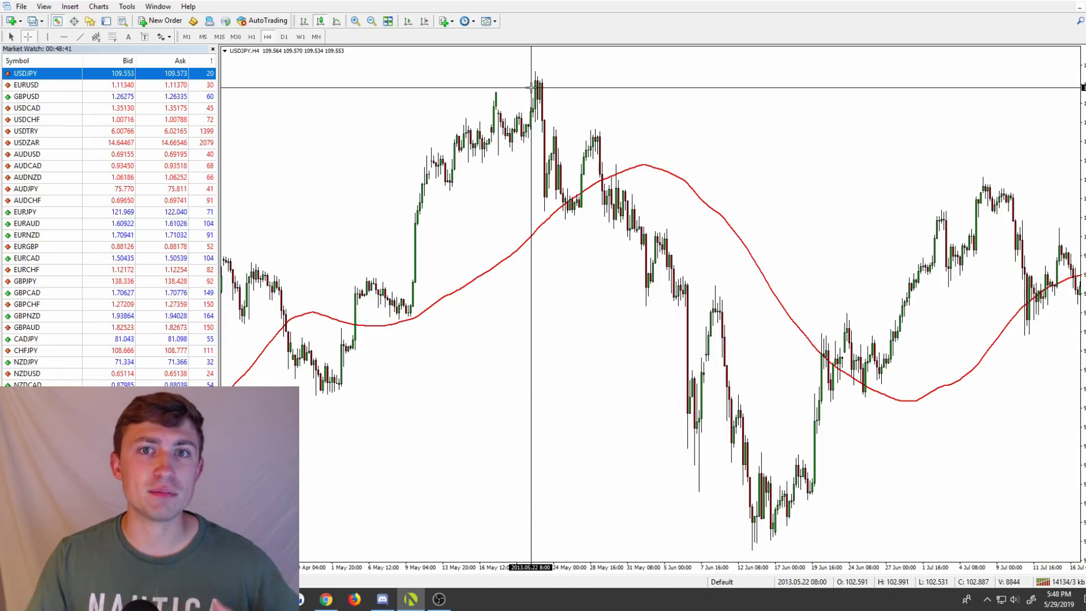
drag(409, 312, 503, 97)
click(28, 36)
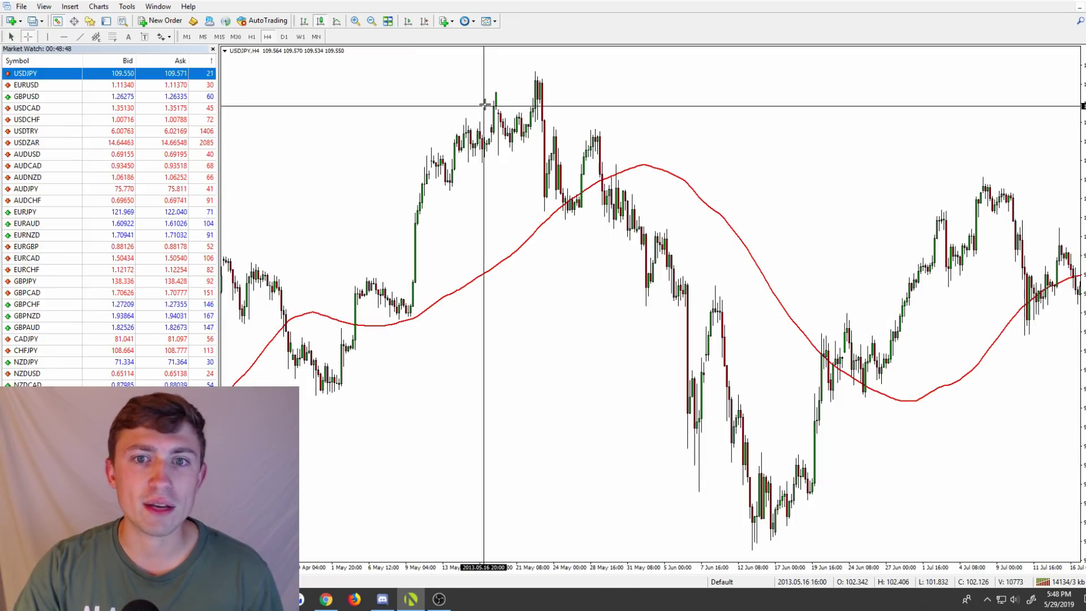